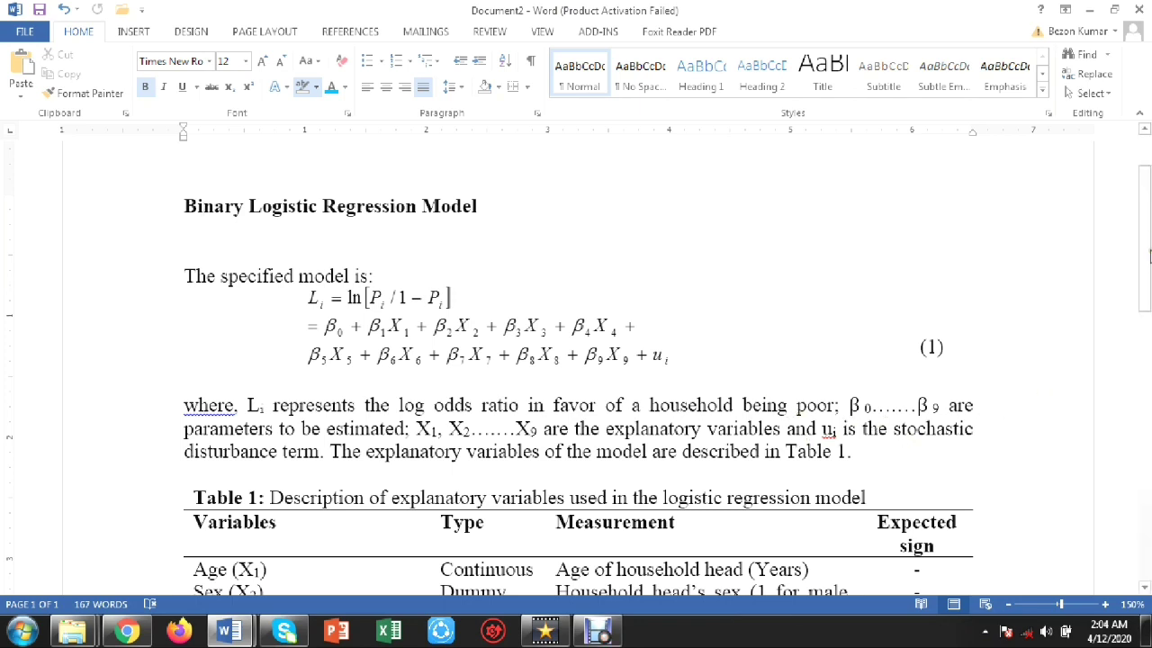
Step: Scroll the Word document down to review Table 1's nine explanatory variables
{"action": "scroll", "coordinate": [1149, 295], "scroll_direction": "down", "scroll_amount": 2}
{"action": "left_click_drag", "start_coordinate": [1149, 274], "coordinate": [1148, 340]}
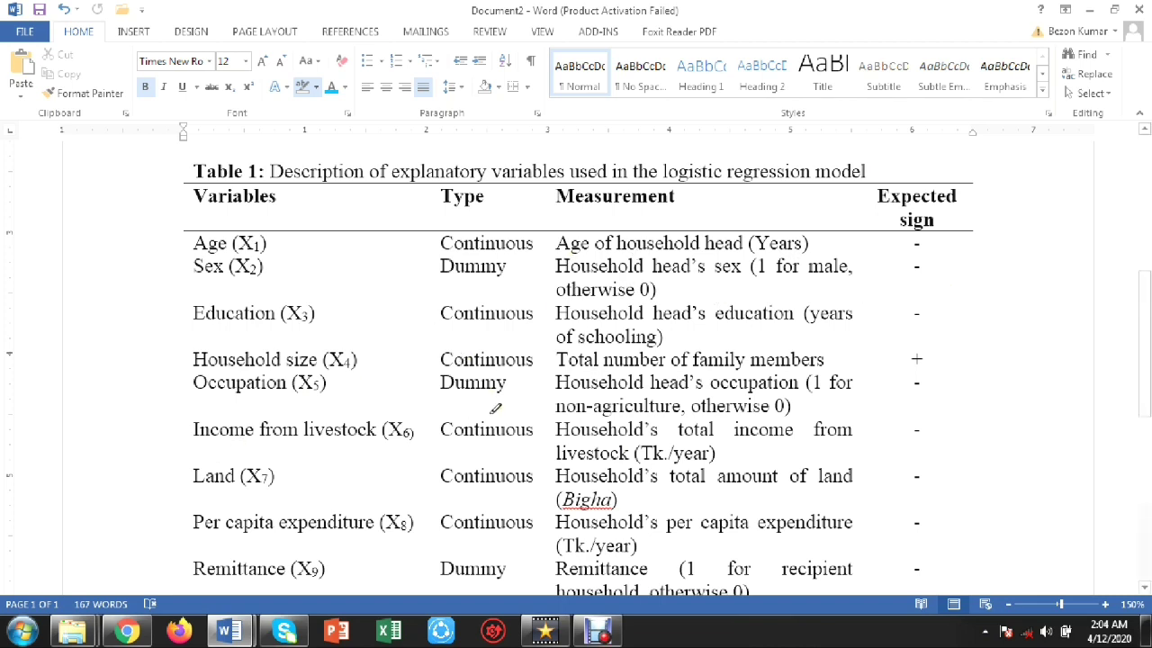
{"action": "scroll", "coordinate": [1144, 297], "scroll_direction": "down", "scroll_amount": 1}
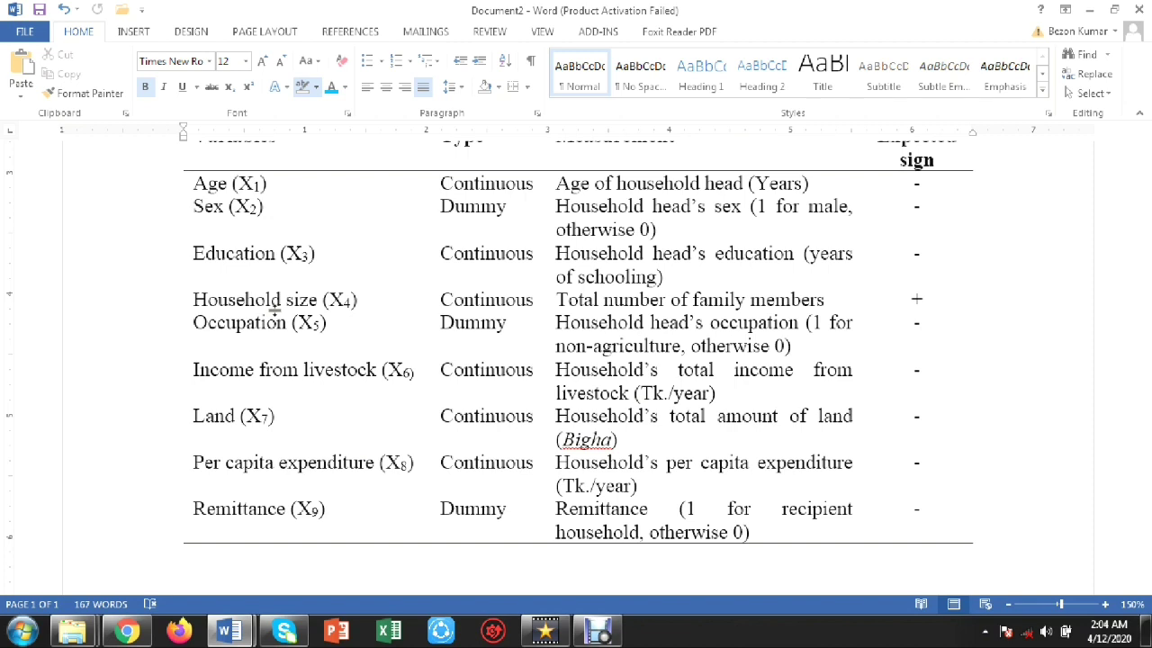
Step: Launch Stata/SE 14.2 from the StataCorp Stata 14.2 folder in File Explorer
{"action": "left_click", "coordinate": [87, 630]}
{"action": "left_click", "coordinate": [285, 539]}
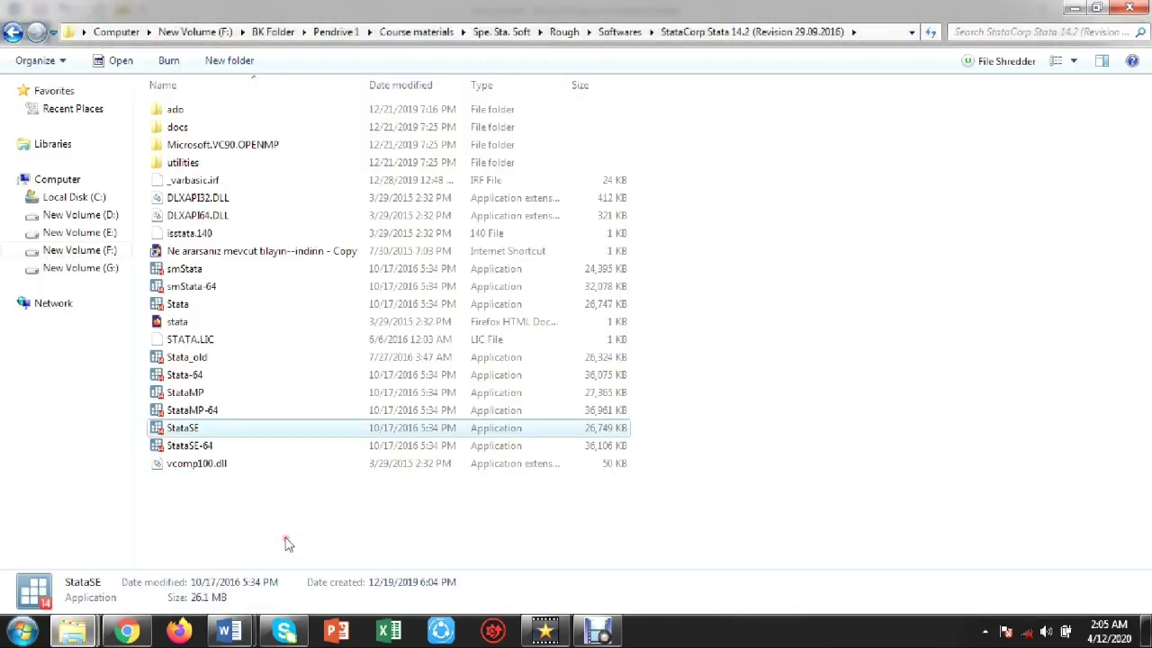
{"action": "double_click", "coordinate": [330, 427]}
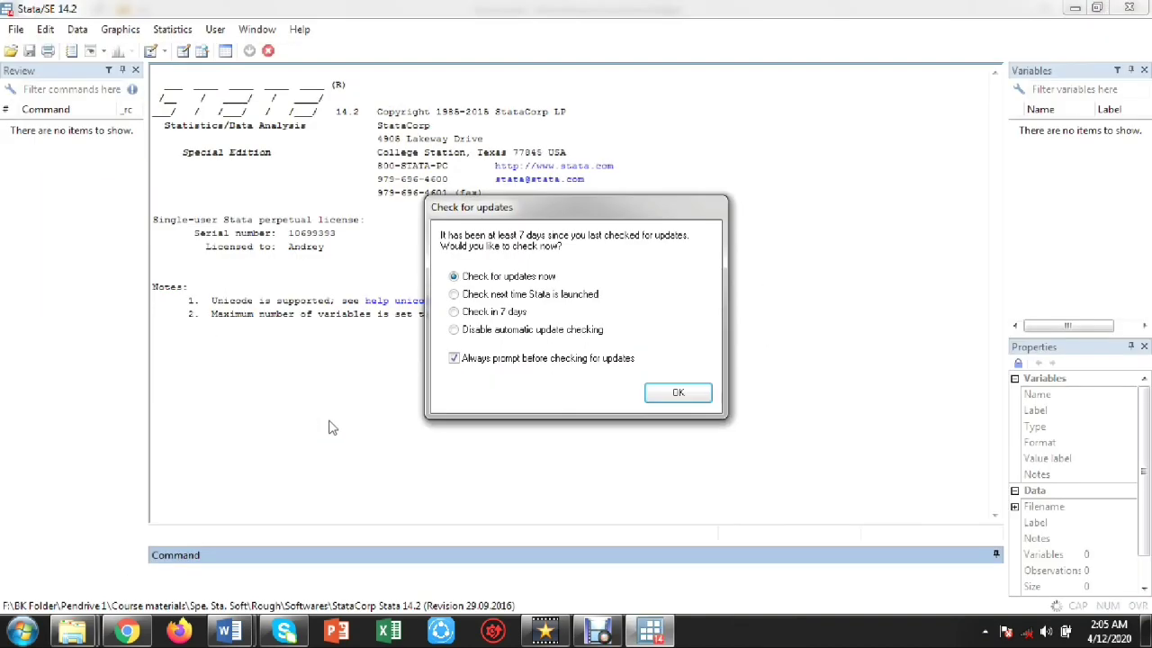
Step: Dismiss the update check and open File > Import > Text data (delimited, *.csv)
{"action": "left_click", "coordinate": [666, 393]}
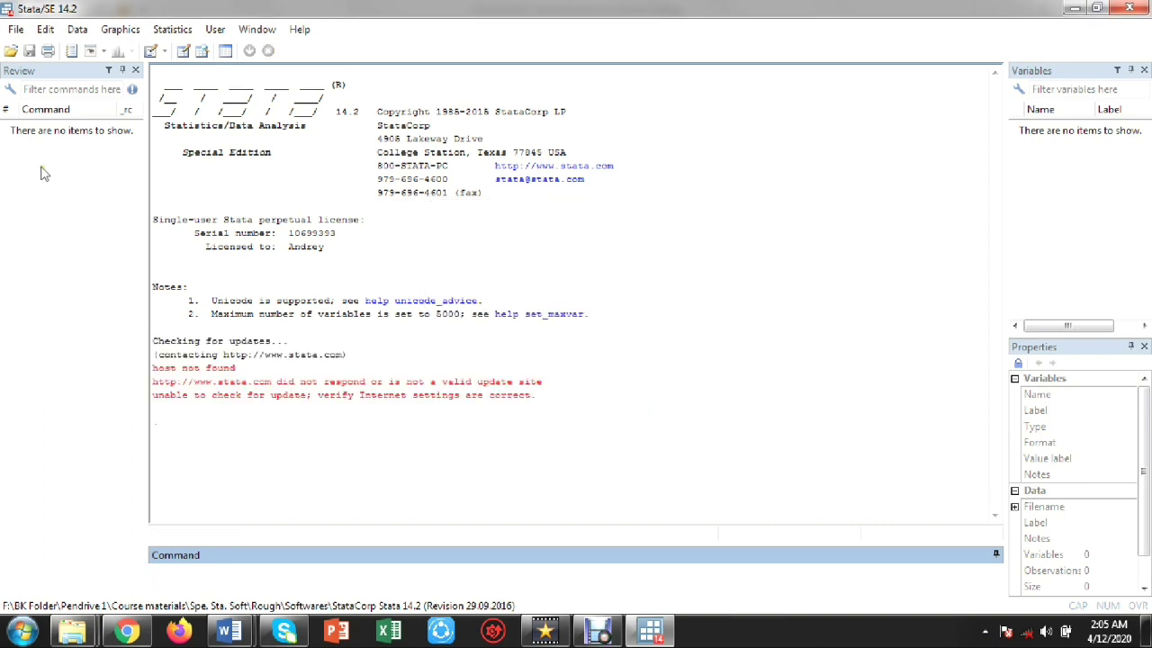
{"action": "left_click", "coordinate": [15, 29]}
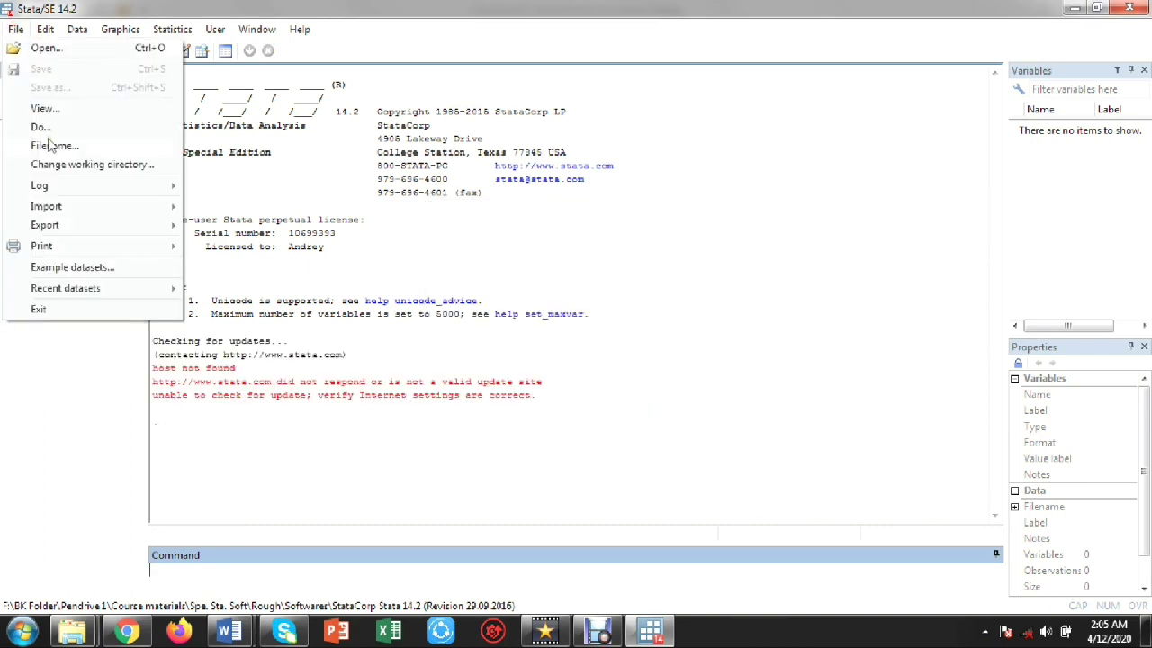
{"action": "mouse_move", "coordinate": [79, 209]}
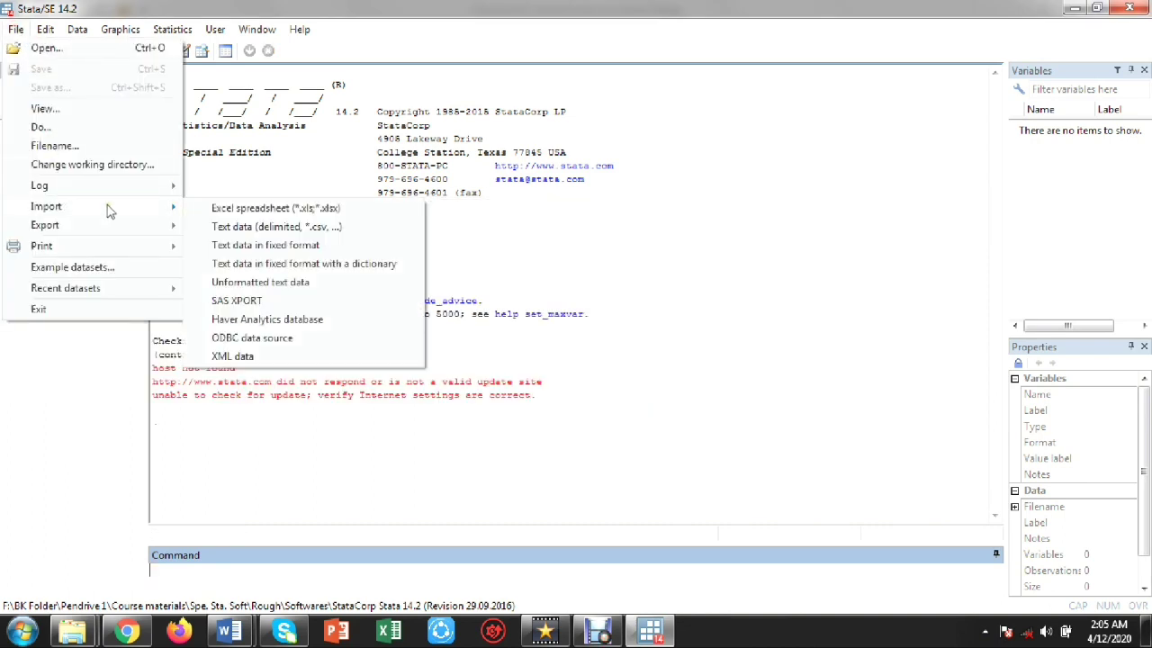
{"action": "left_click", "coordinate": [241, 232]}
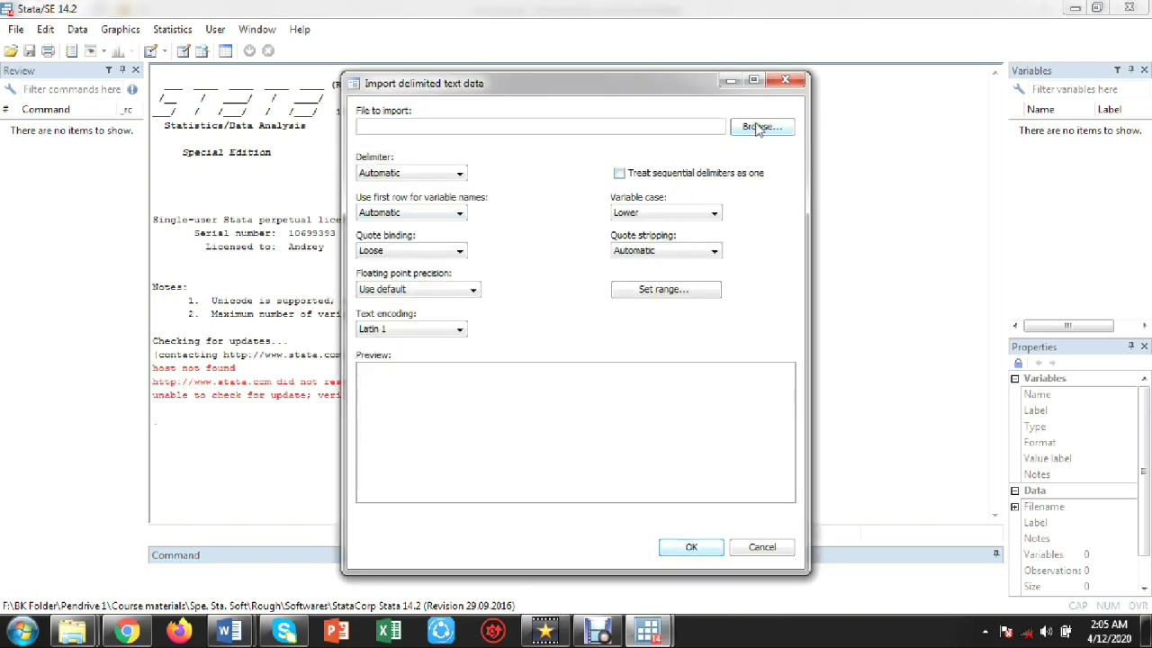
Step: Import data file 1.csv, loading its 10 variables and 216 observations
{"action": "left_click", "coordinate": [758, 128]}
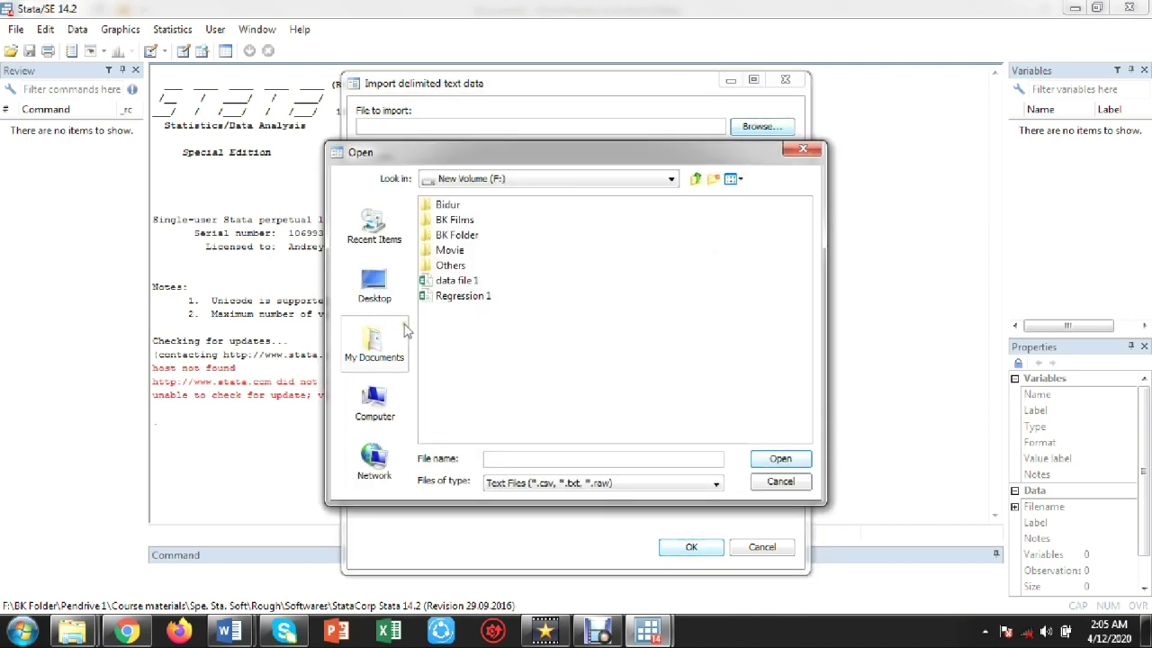
{"action": "left_click", "coordinate": [459, 282]}
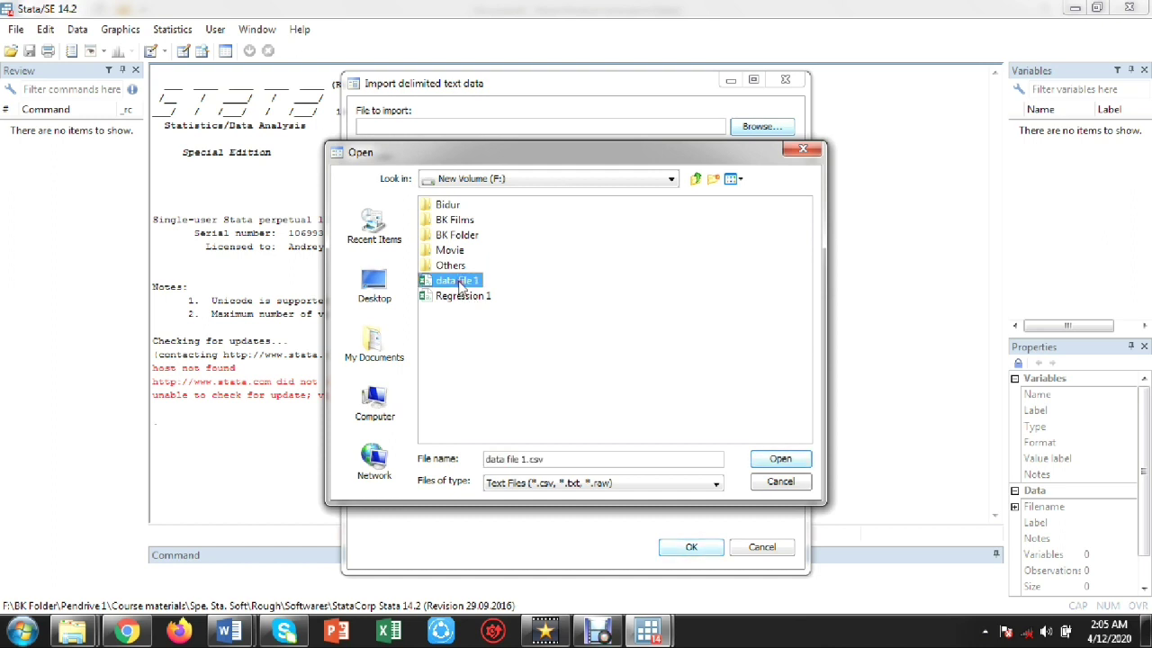
{"action": "left_click", "coordinate": [780, 460]}
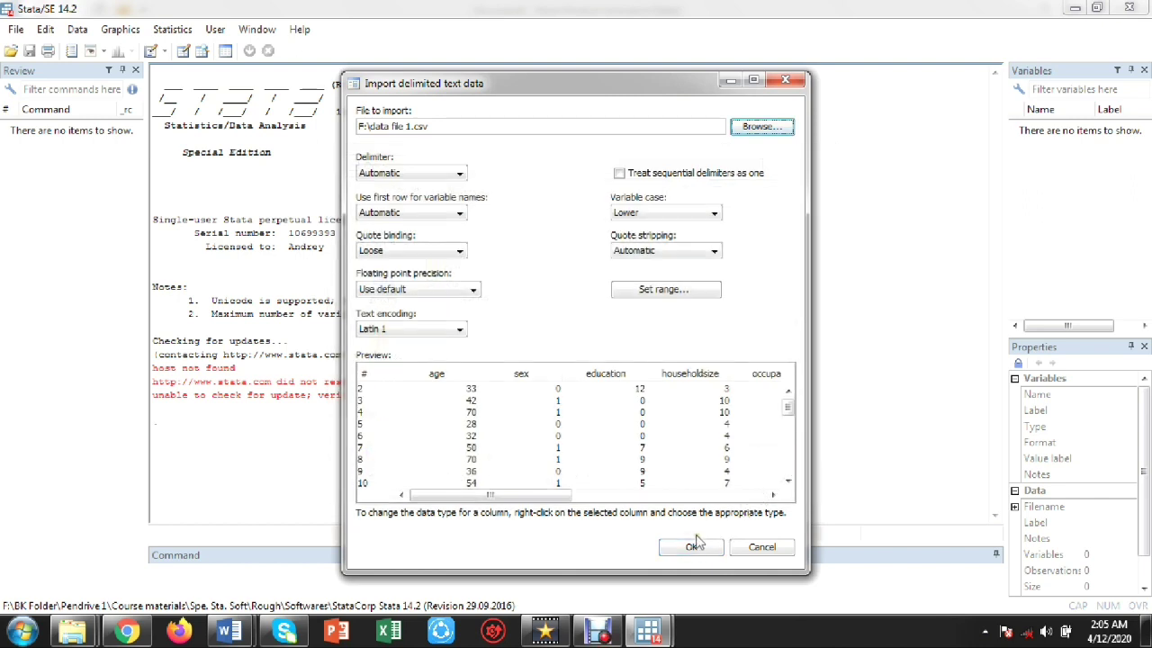
{"action": "left_click", "coordinate": [693, 545]}
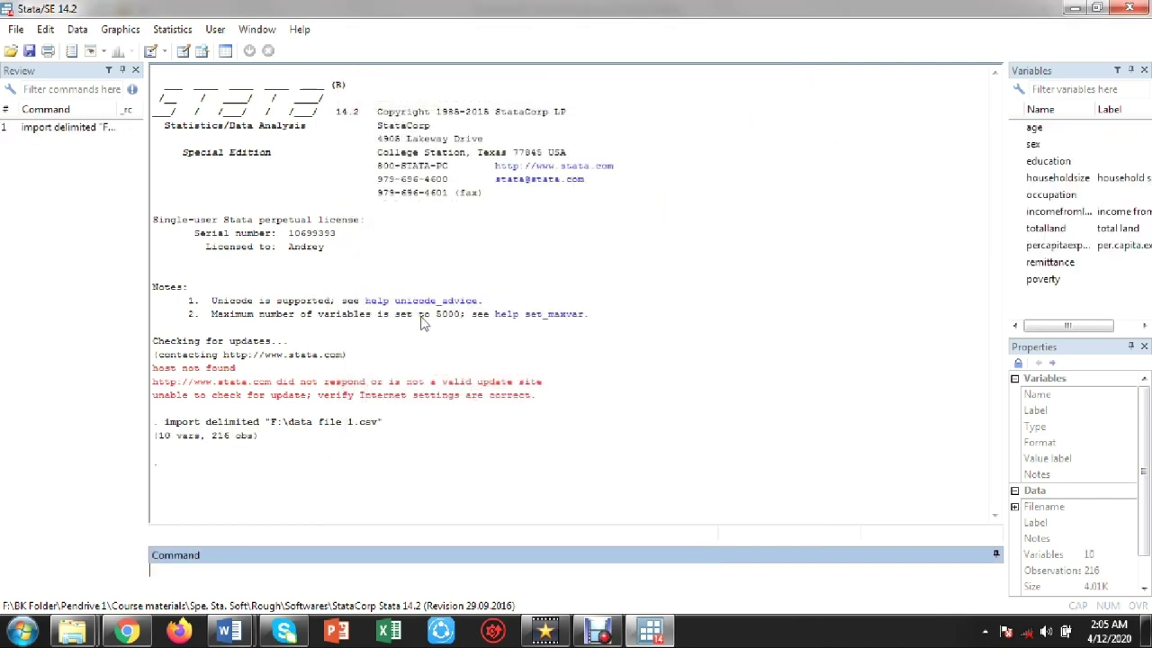
{"action": "left_click", "coordinate": [79, 31]}
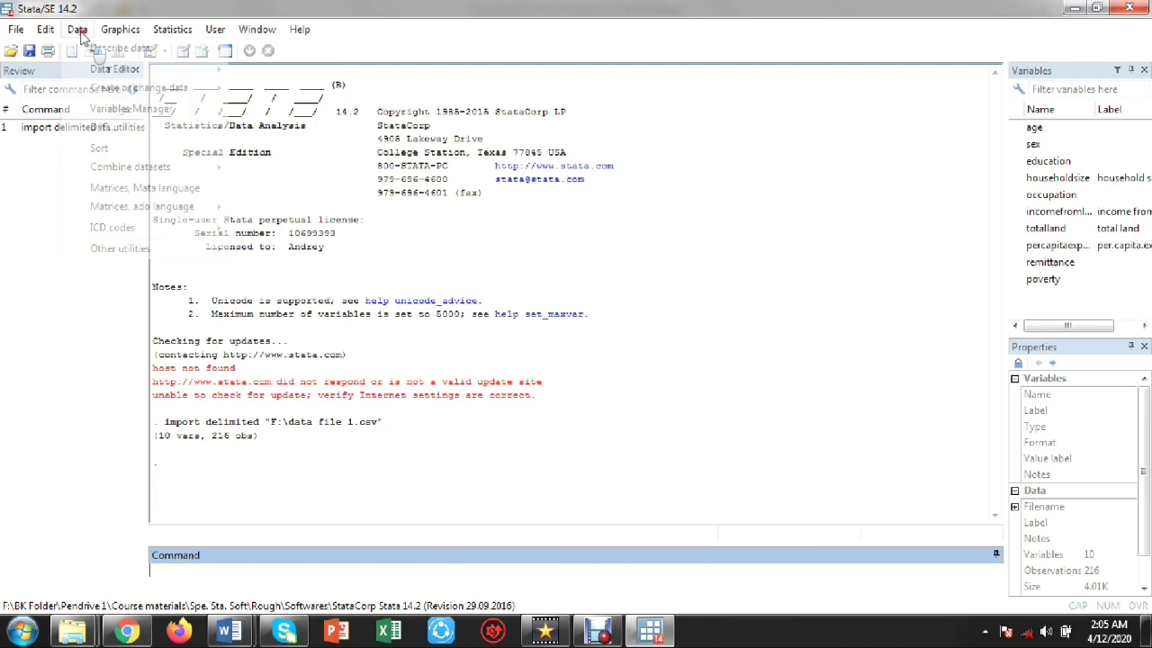
{"action": "mouse_move", "coordinate": [106, 71]}
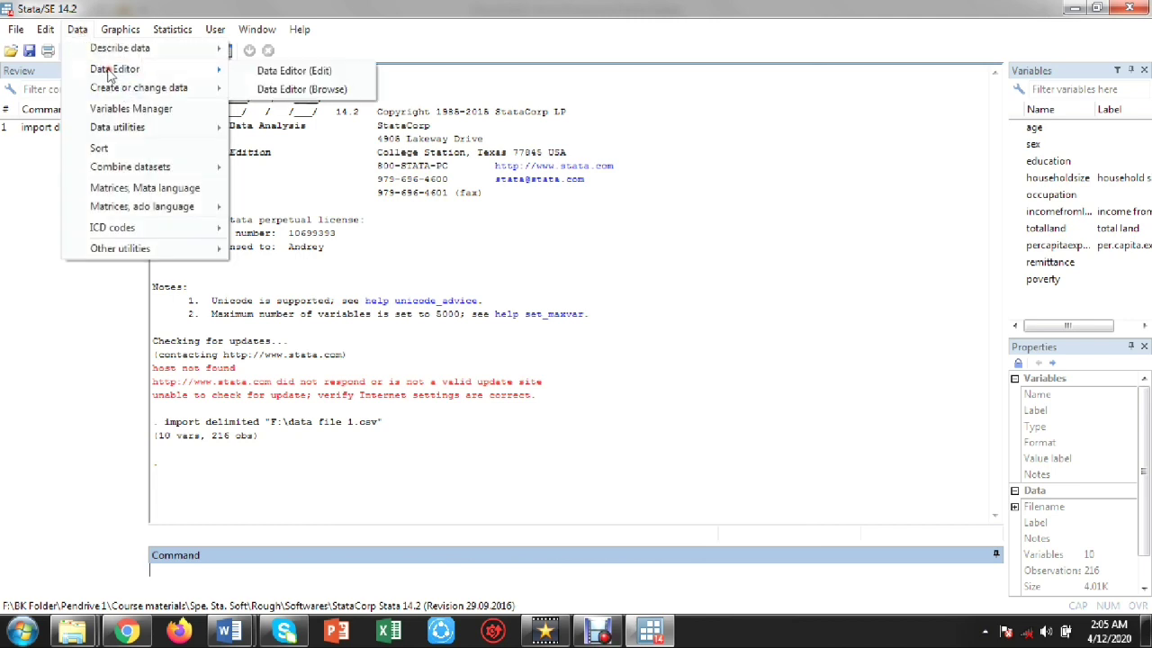
{"action": "left_click", "coordinate": [278, 76]}
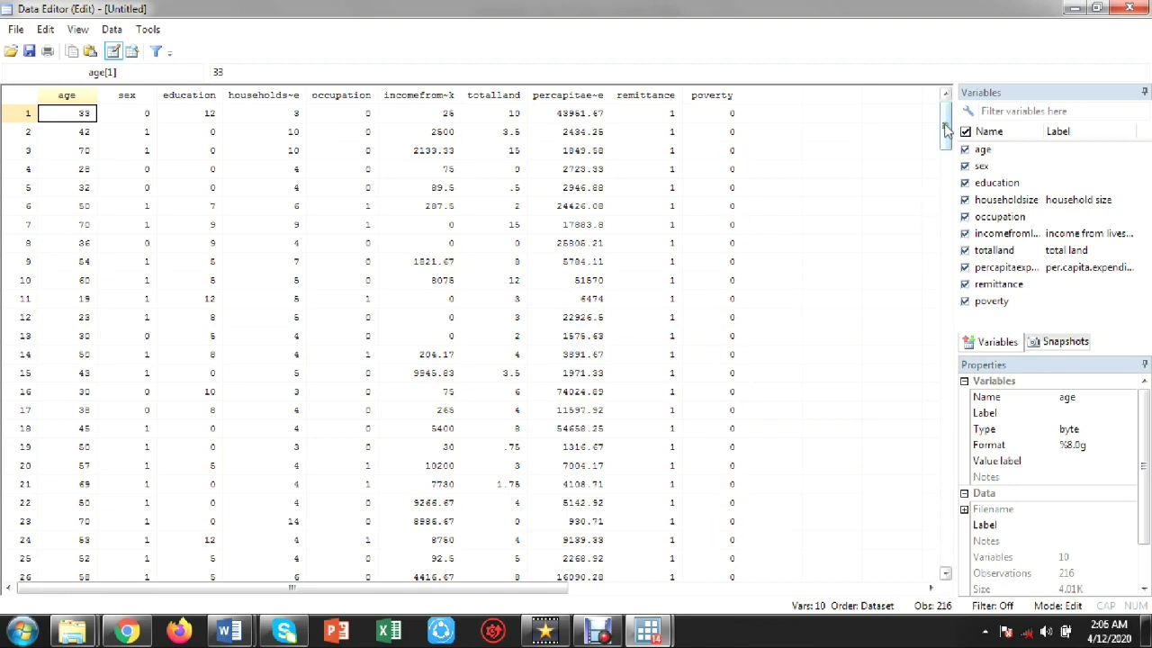
{"action": "left_click_drag", "start_coordinate": [946, 124], "coordinate": [945, 306]}
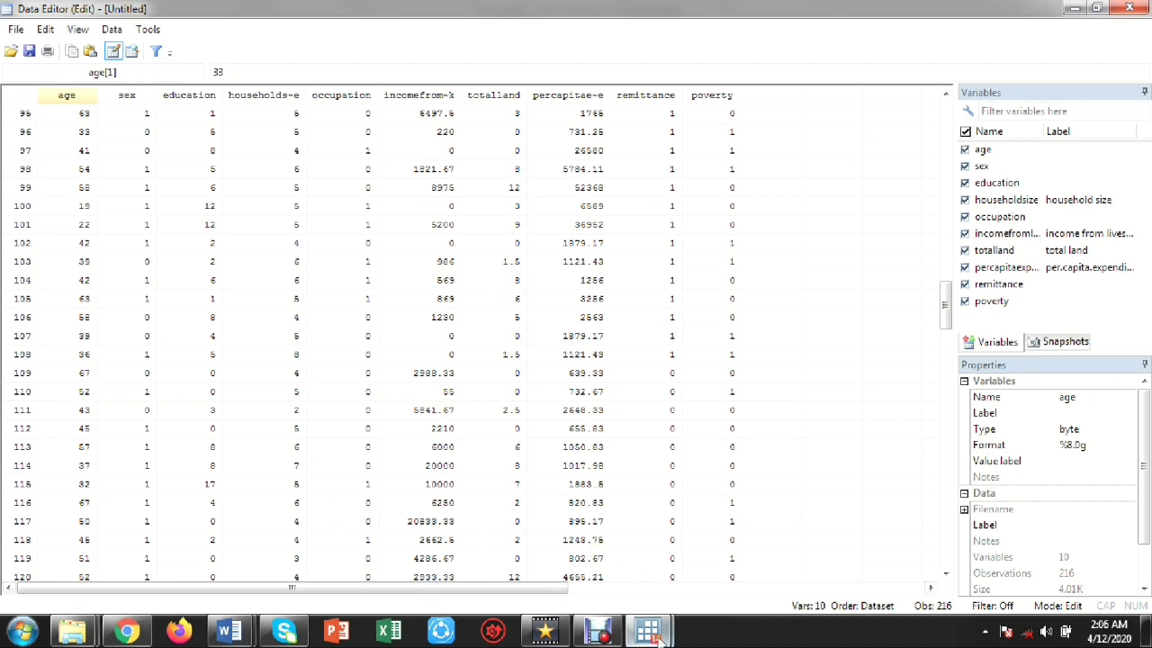
{"action": "mouse_move", "coordinate": [648, 630]}
{"action": "left_click", "coordinate": [590, 569]}
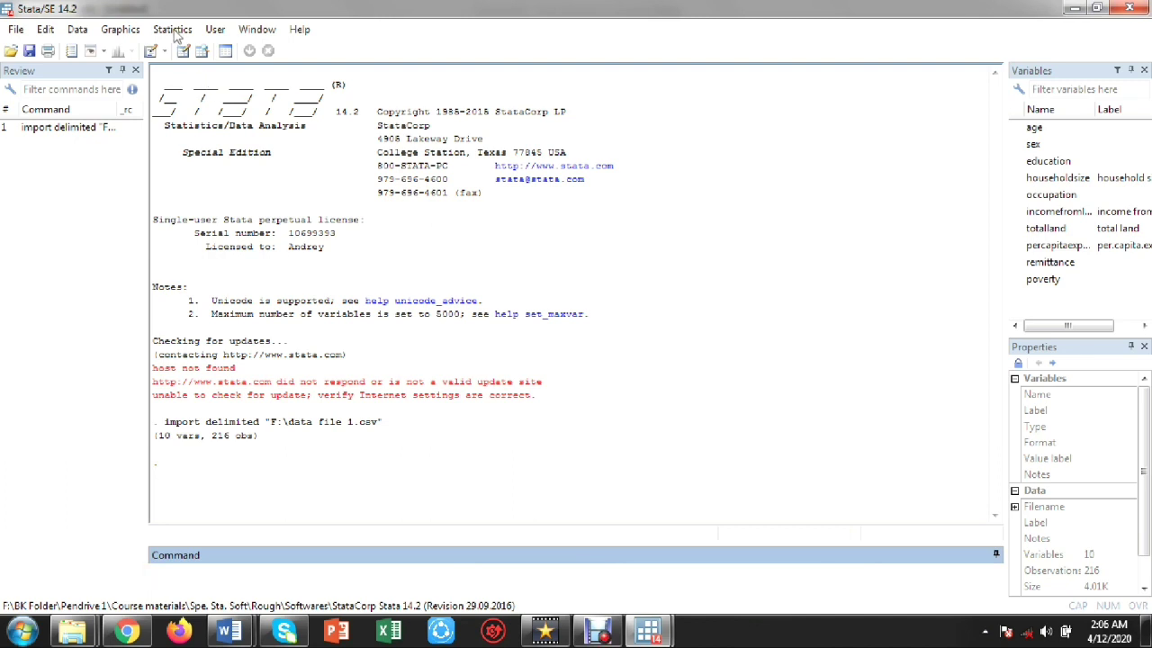
Step: Open Statistics > Binary outcomes > Logistic regression, reporting odds ratios
{"action": "left_click", "coordinate": [173, 31]}
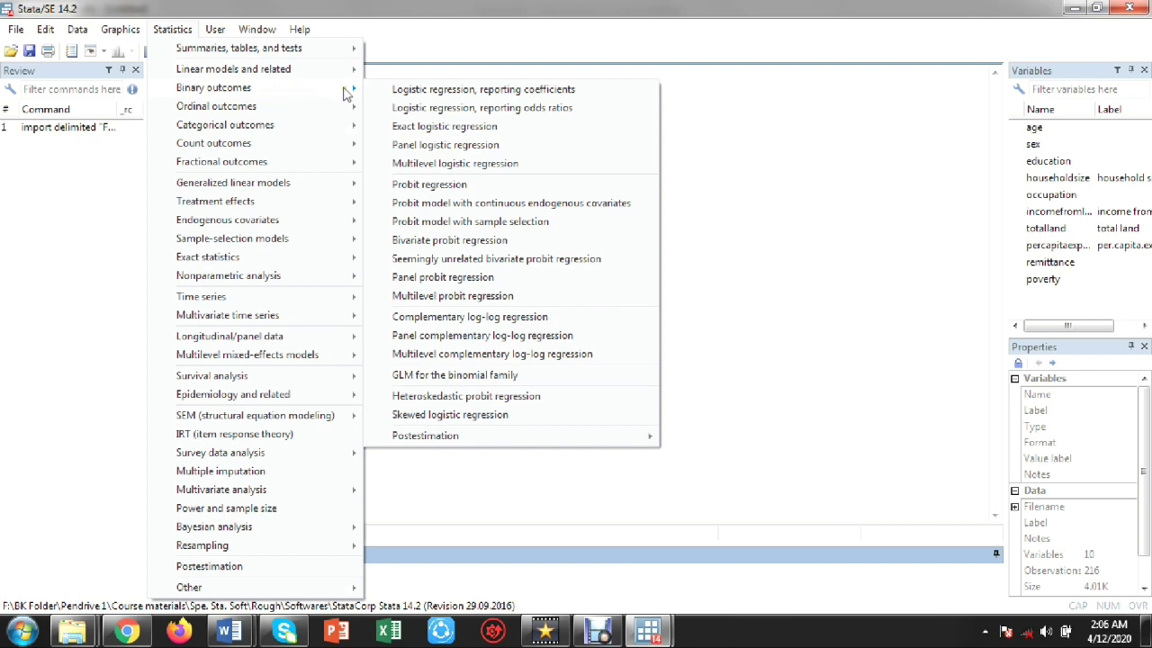
{"action": "left_click", "coordinate": [410, 108]}
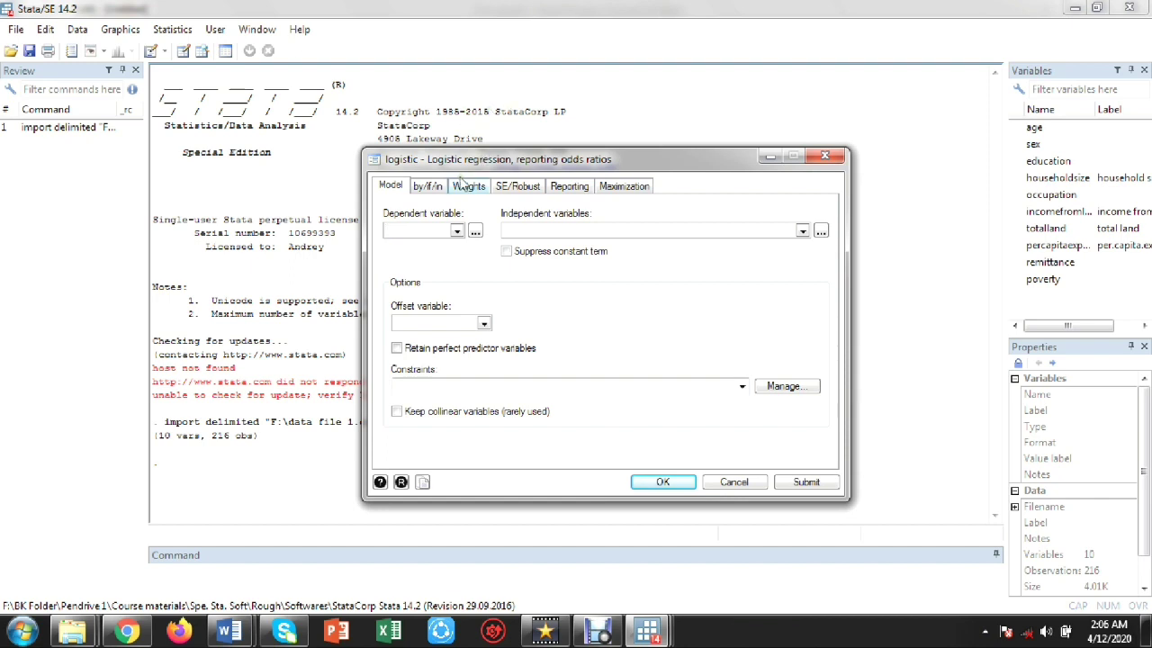
{"action": "left_click", "coordinate": [456, 231]}
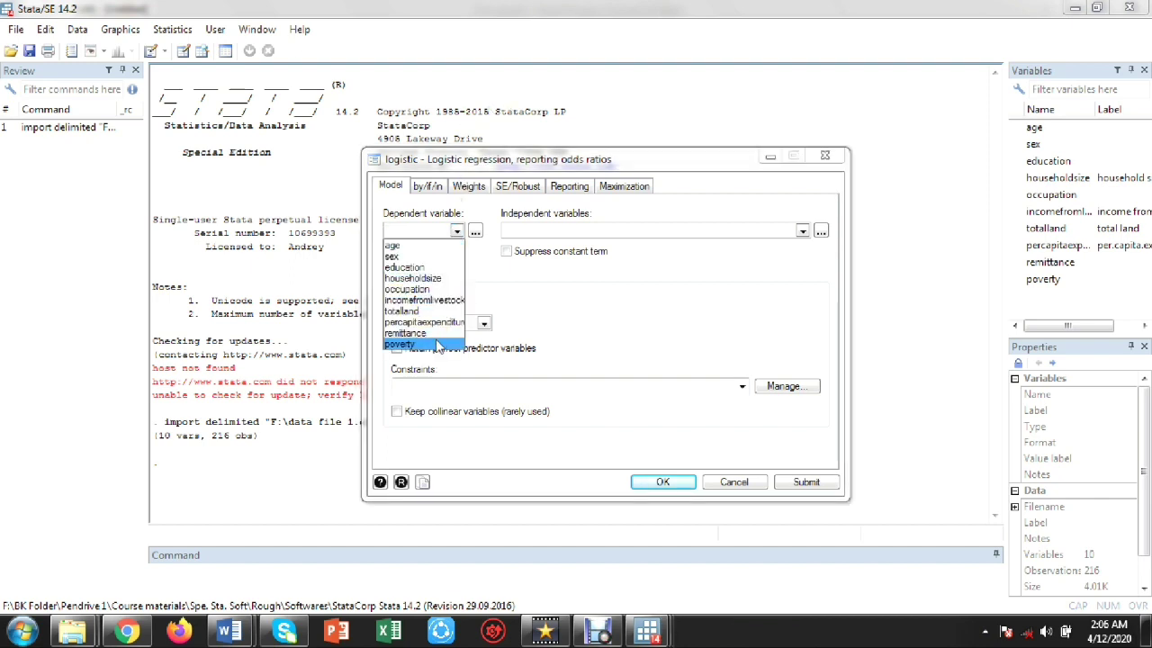
Step: Make poverty the dependent variable and add age as the first predictor
{"action": "left_click", "coordinate": [438, 345]}
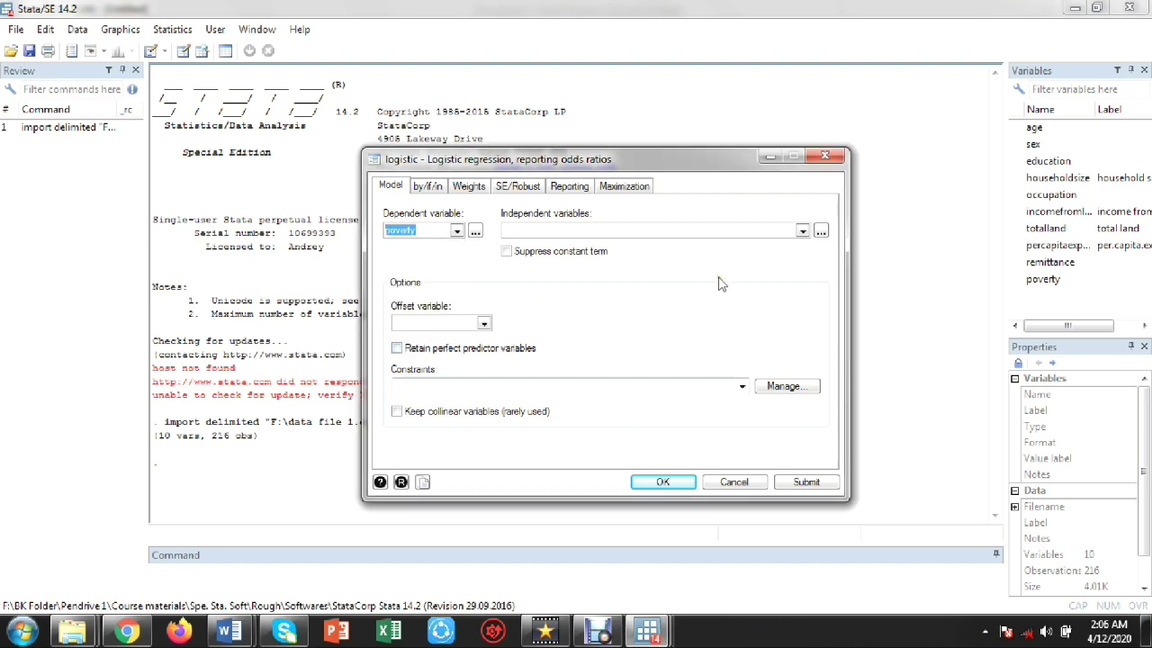
{"action": "left_click", "coordinate": [802, 232]}
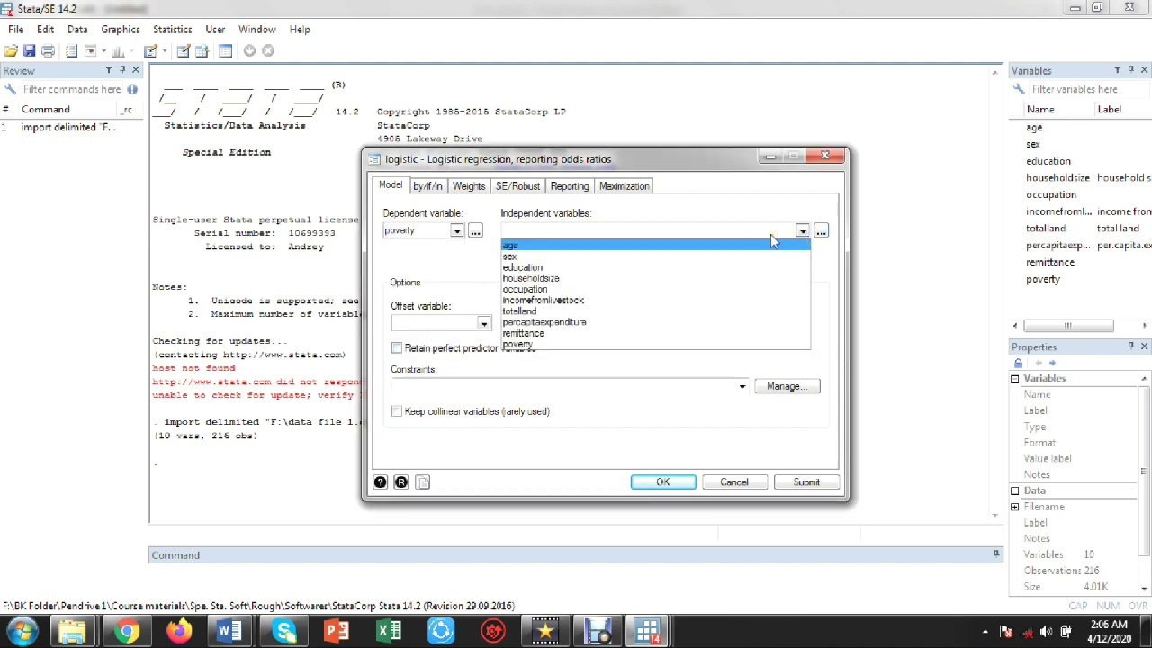
{"action": "left_click", "coordinate": [746, 246]}
{"action": "type", "text": "a"}
{"action": "key", "text": "BackSpace"}
{"action": "key", "text": "BackSpace"}
{"action": "key", "text": "BackSpace"}
{"action": "key", "text": "BackSpace"}
{"action": "key", "text": "BackSpace"}
Step: Add sex, education, householdsize, occupation, incomefromlivestock, totalland, percapitaexpenditure and remittance as predictors
{"action": "left_click", "coordinate": [745, 247]}
{"action": "left_click", "coordinate": [737, 257]}
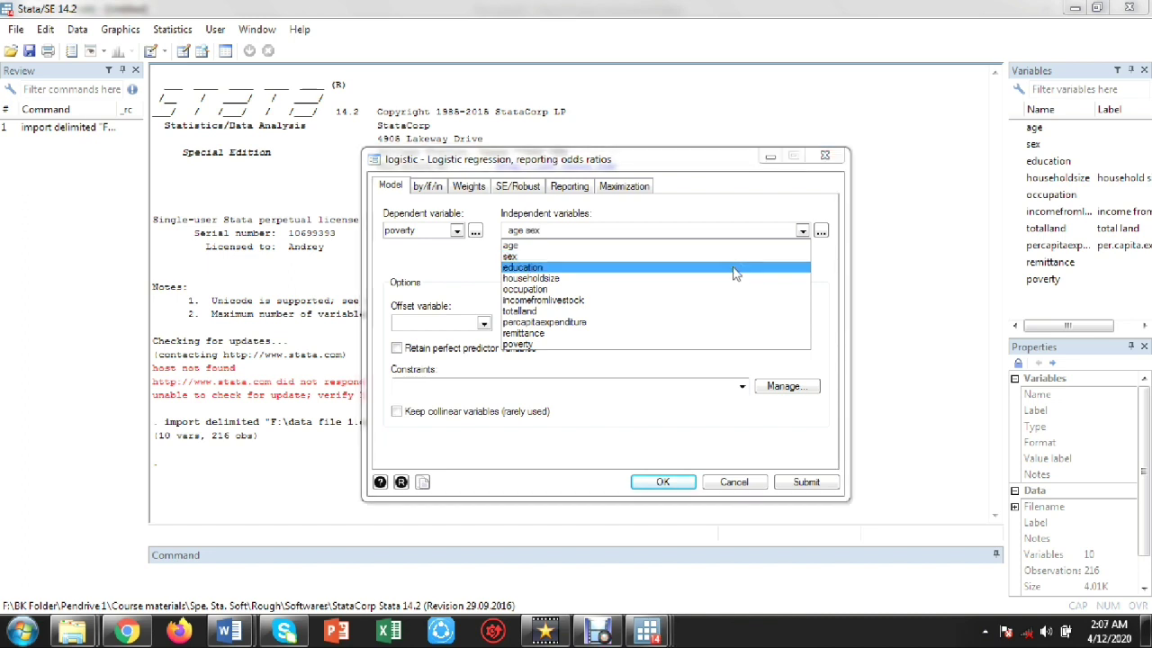
{"action": "left_click", "coordinate": [736, 268]}
{"action": "left_click", "coordinate": [734, 280]}
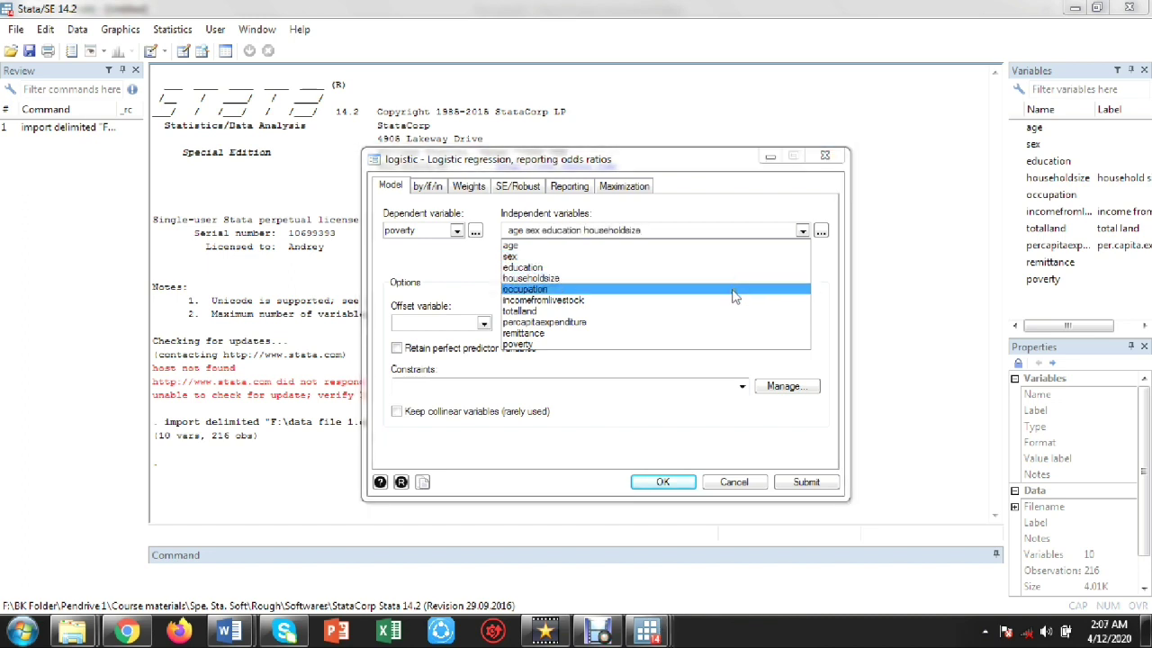
{"action": "left_click", "coordinate": [733, 290]}
{"action": "left_click", "coordinate": [733, 302]}
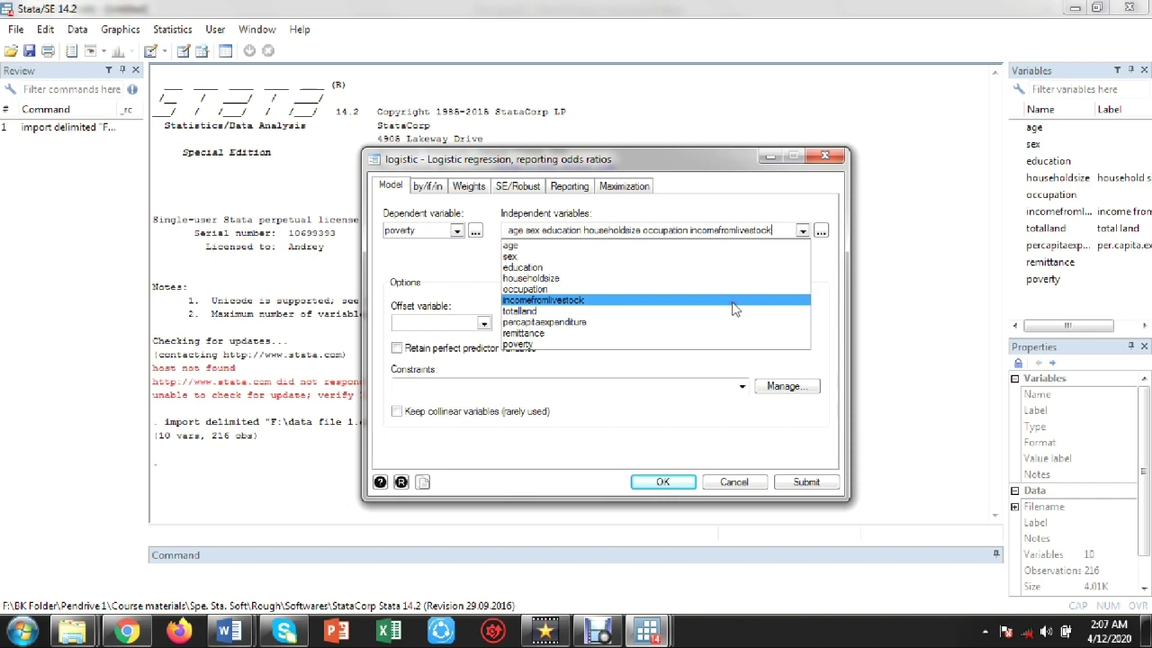
{"action": "left_click", "coordinate": [734, 311]}
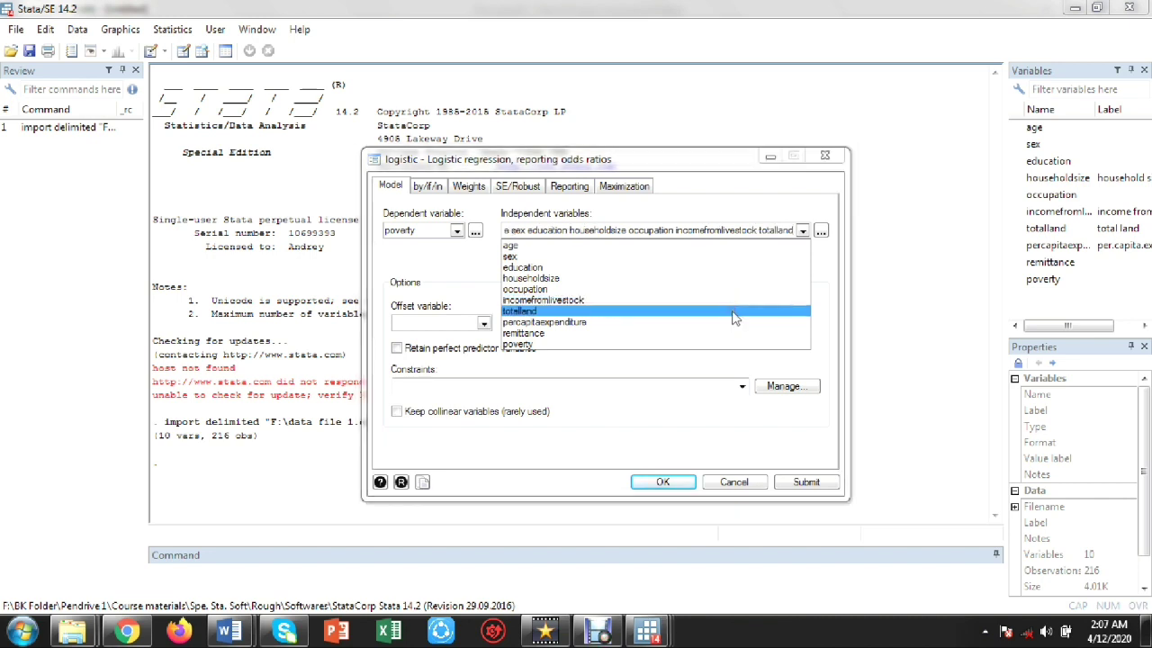
{"action": "left_click", "coordinate": [733, 329]}
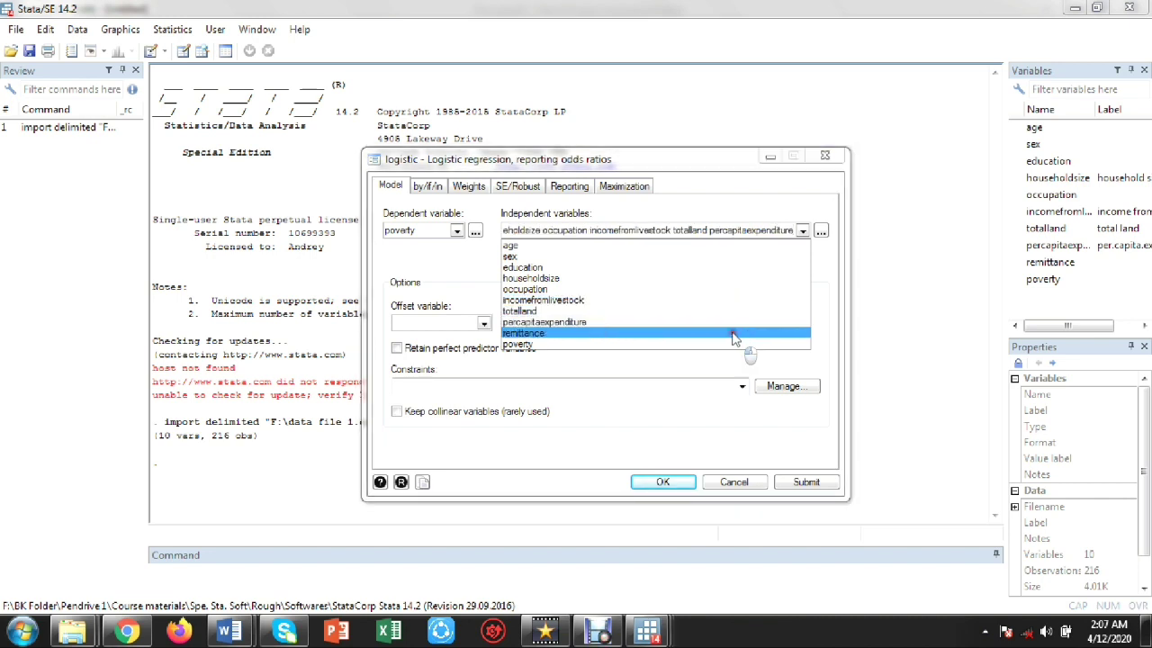
{"action": "left_click", "coordinate": [735, 335]}
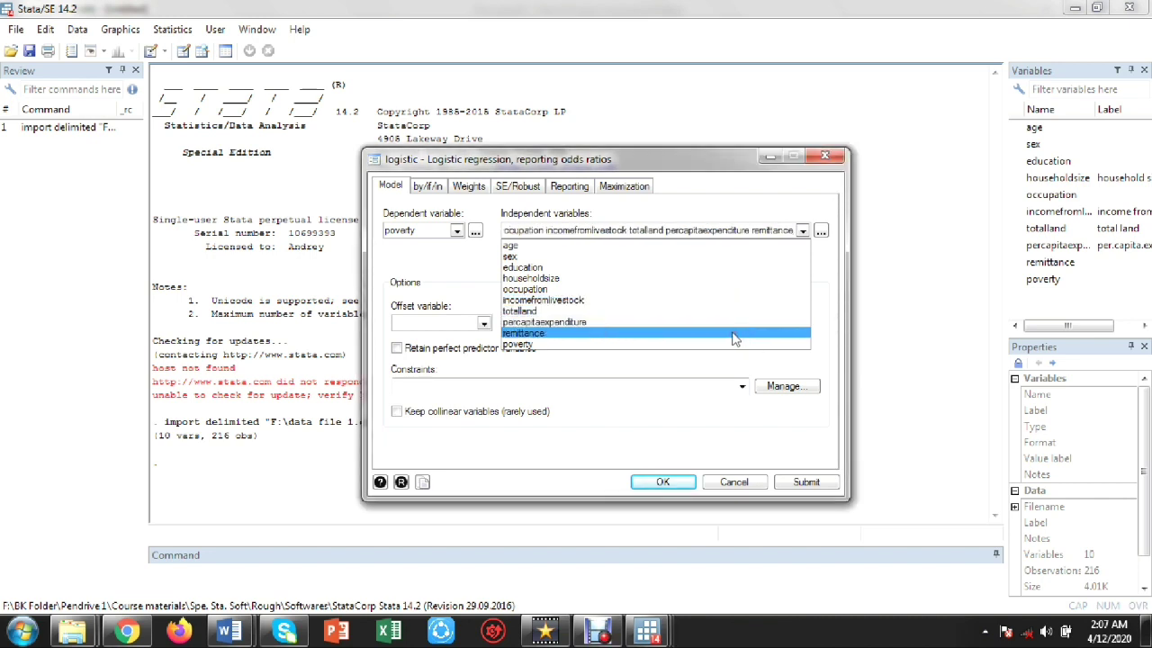
{"action": "left_click", "coordinate": [645, 375]}
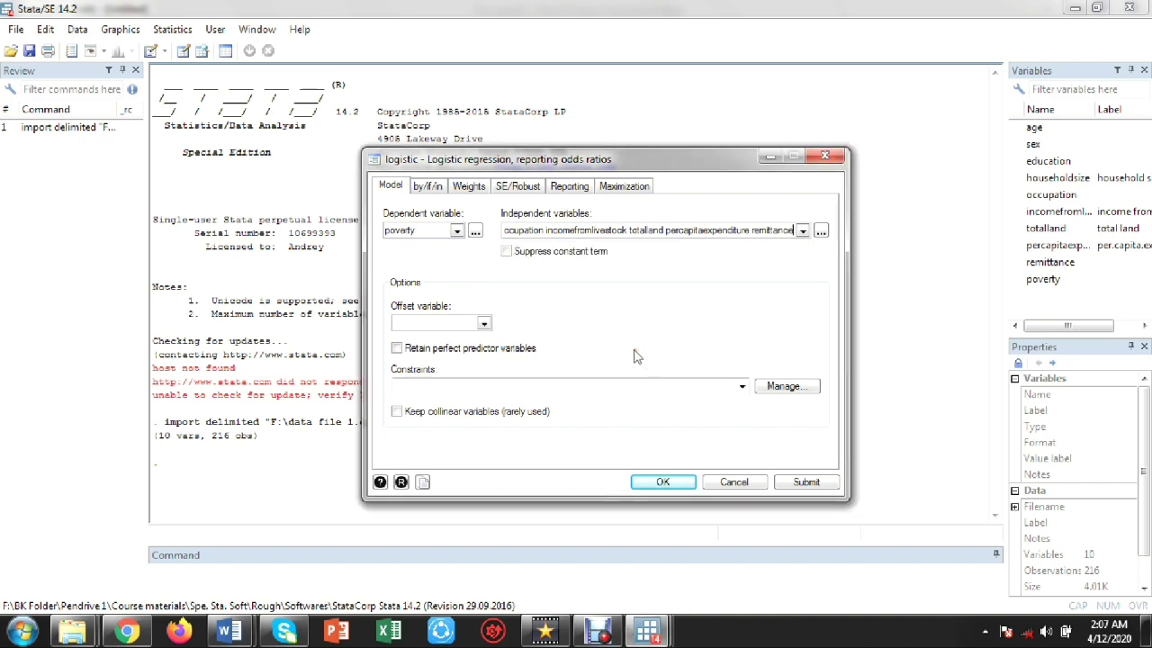
Step: Choose Robust standard errors and run the logistic regression of poverty on the nine predictors
{"action": "left_click", "coordinate": [520, 191]}
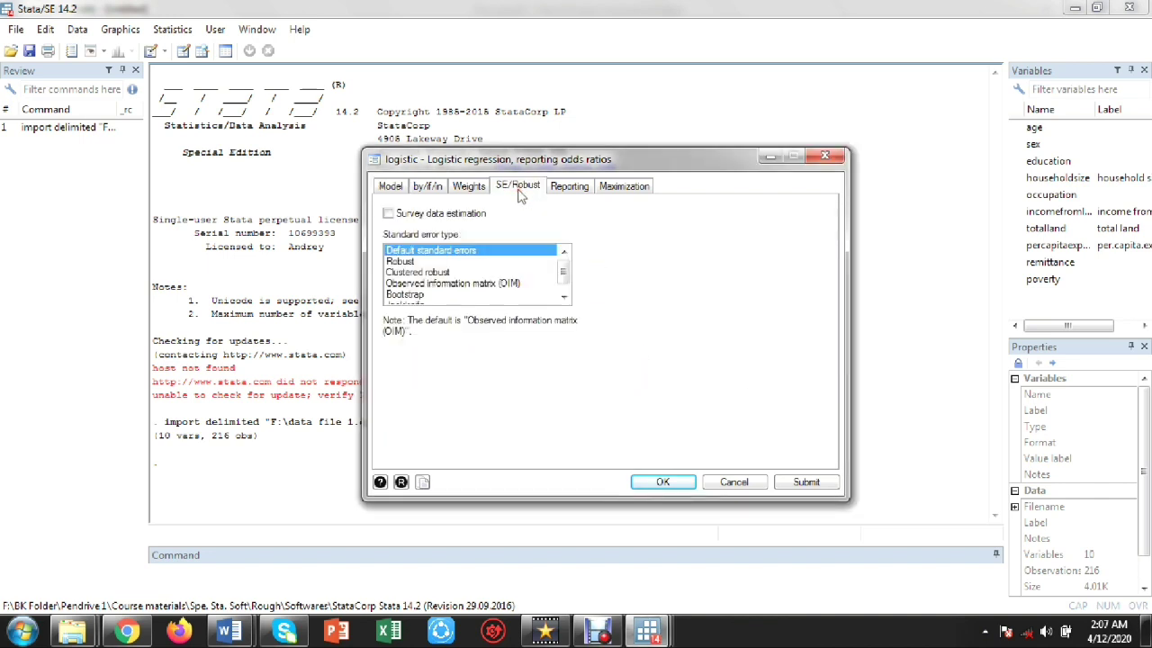
{"action": "left_click", "coordinate": [407, 263]}
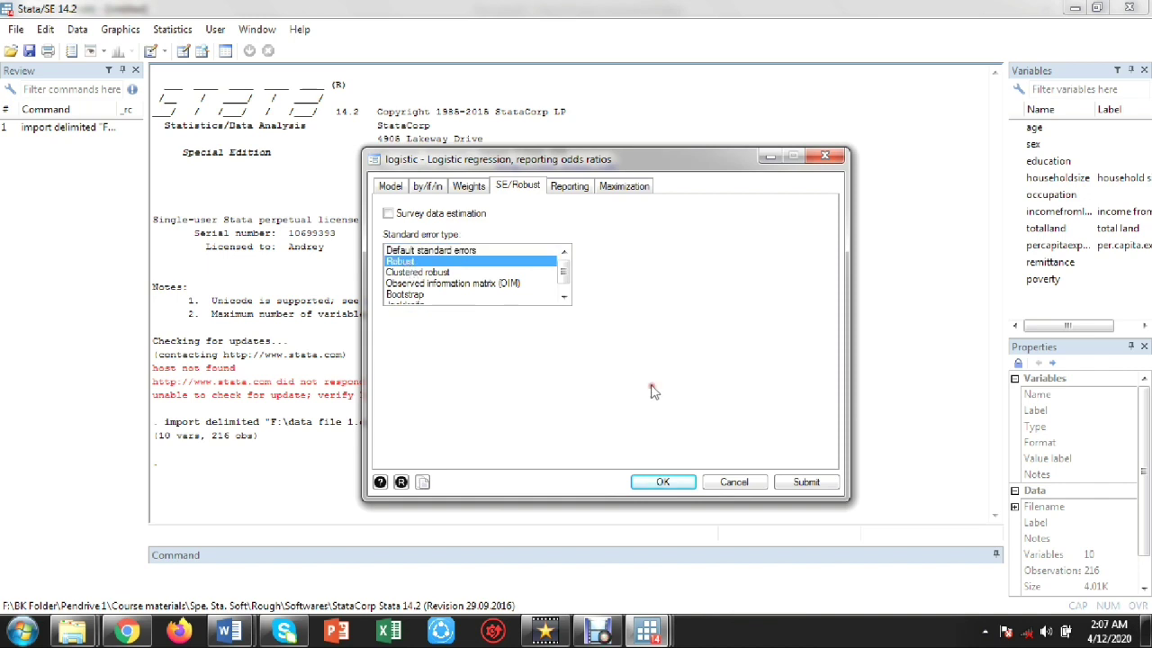
{"action": "left_click", "coordinate": [663, 482]}
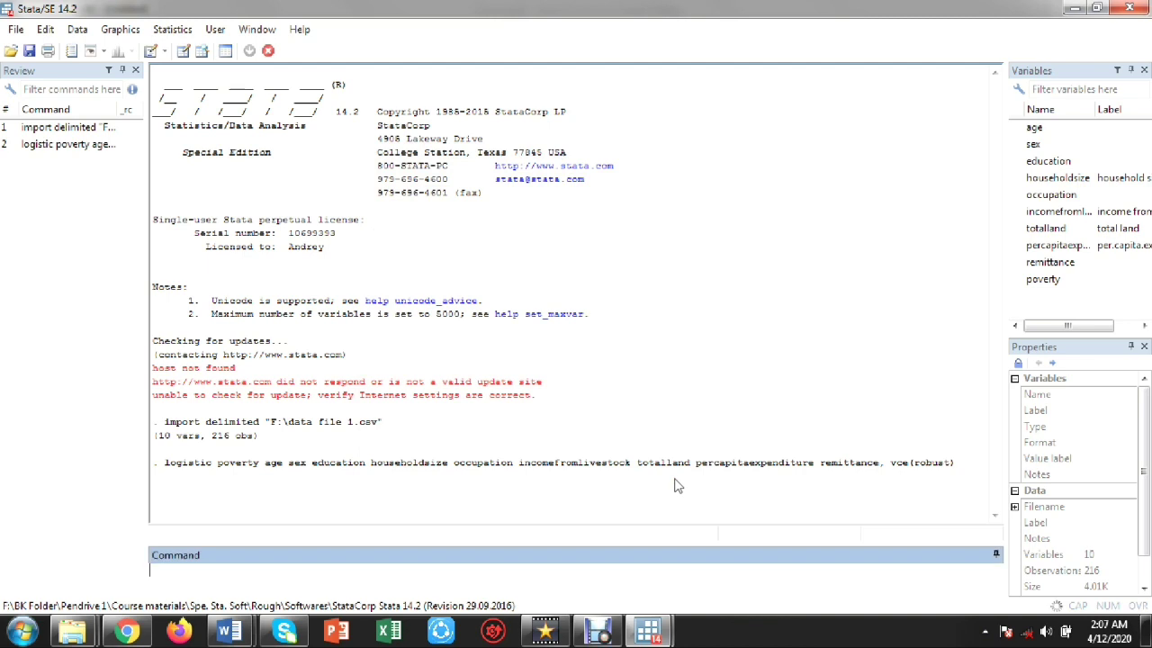